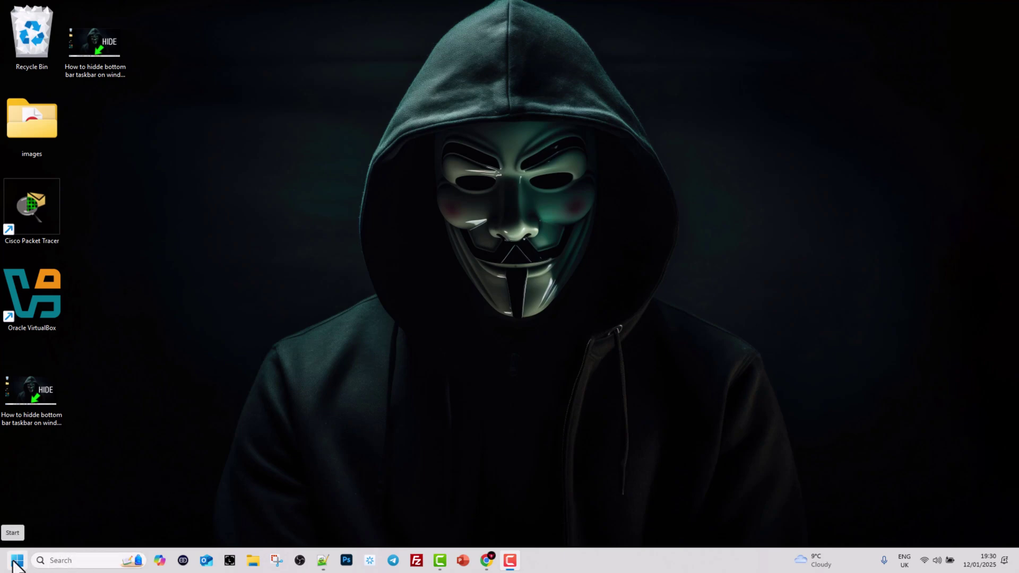
- Open and dismiss the Start menu, then open Windows Search to find System Information
click(16, 564)
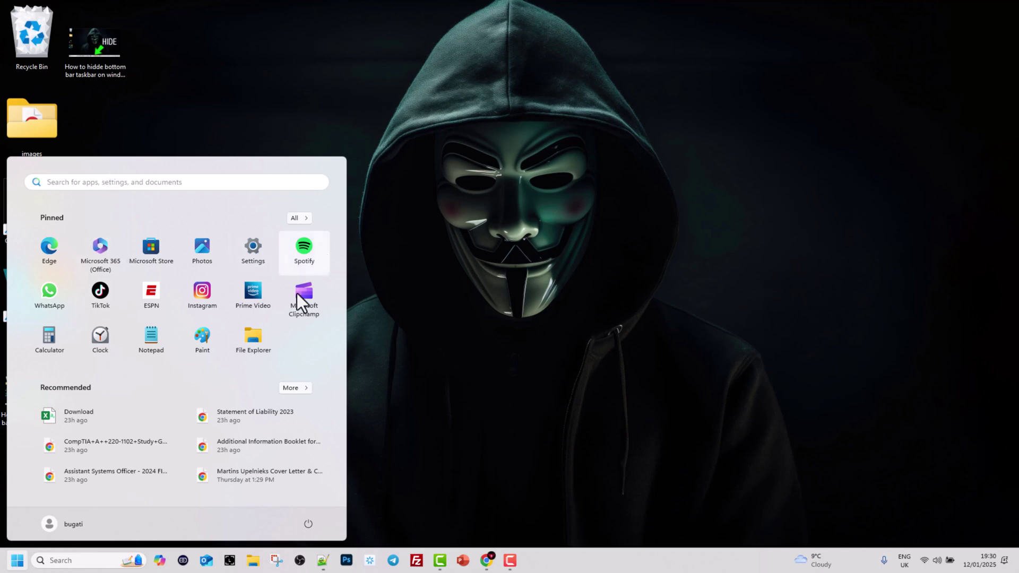
key(Escape)
click(93, 561)
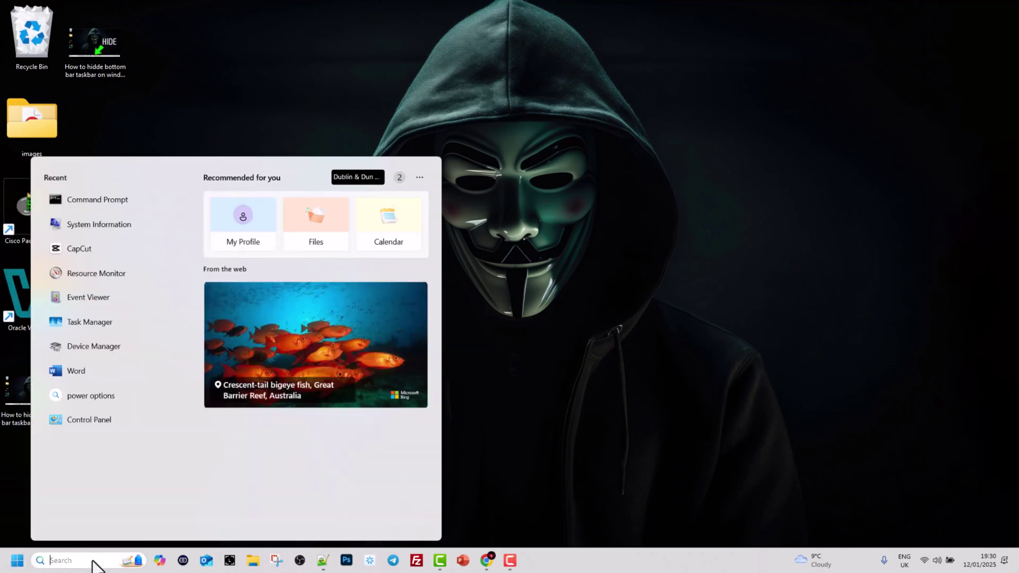
text(sy)
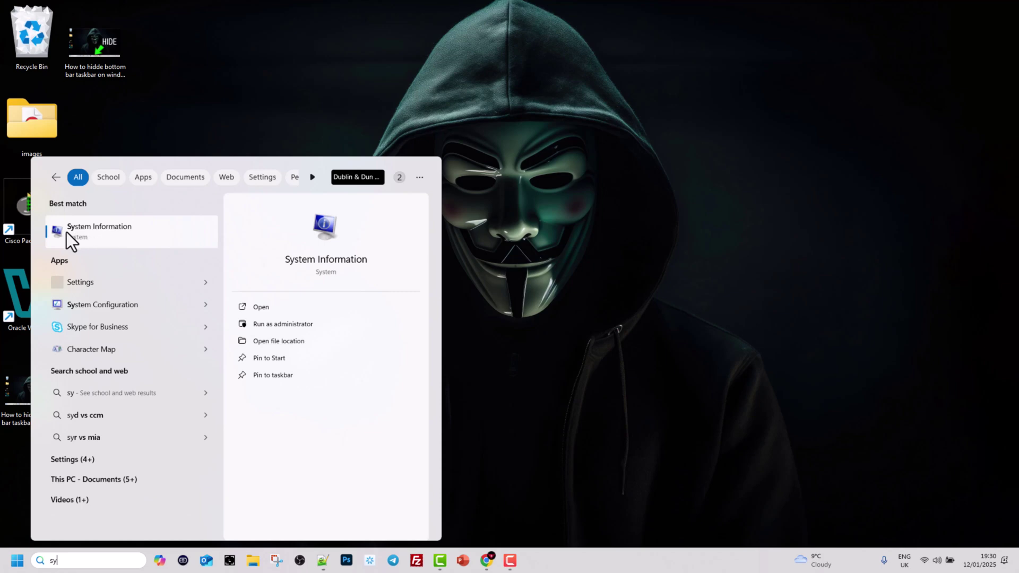
- Launch System Information full-screen to show OS Name Microsoft Windows 11 Home
click(108, 230)
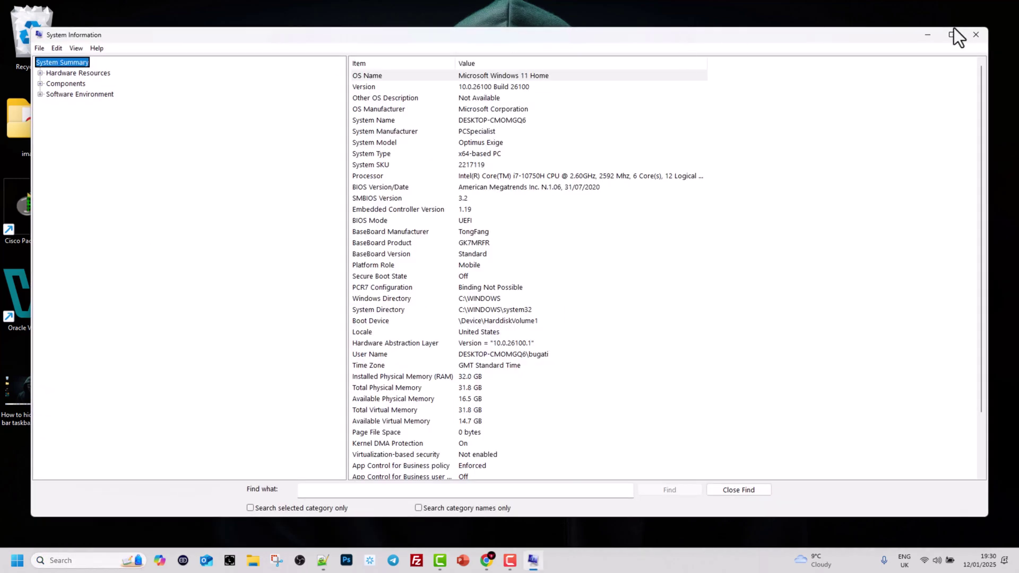
click(951, 35)
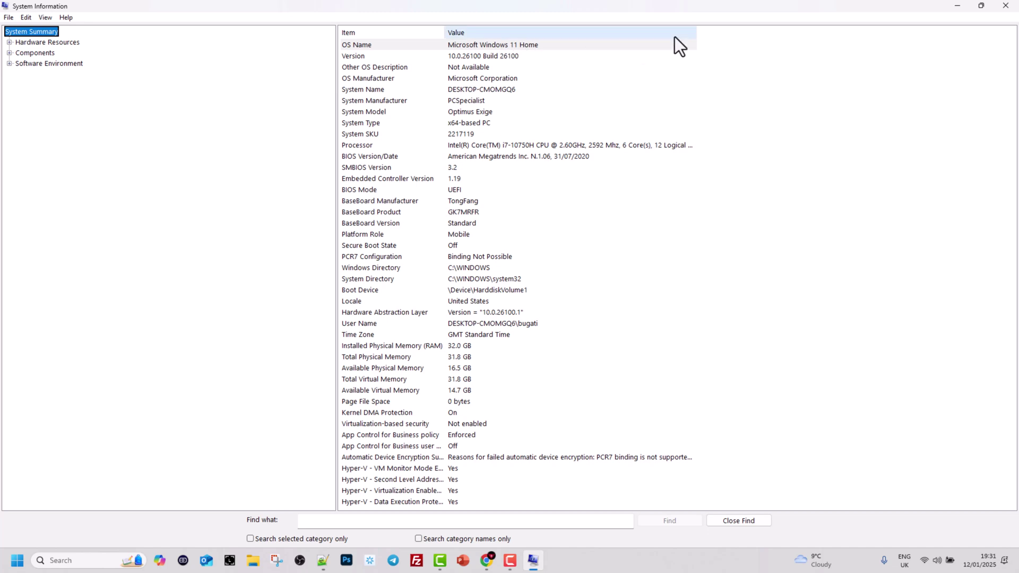
- Close System Information, open an admin Command Prompt from Search, and run winver
click(1005, 6)
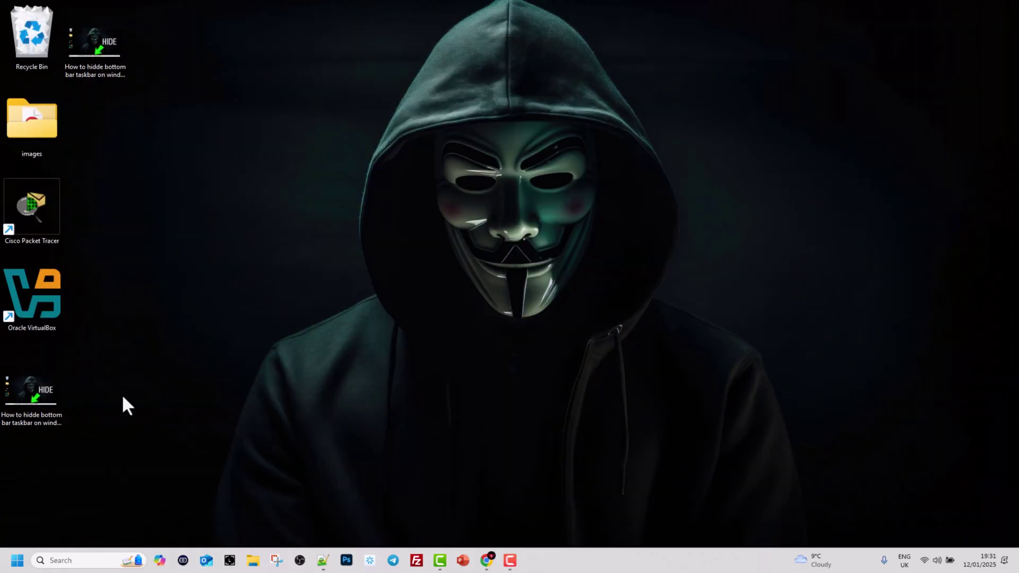
click(76, 561)
text(cmd)
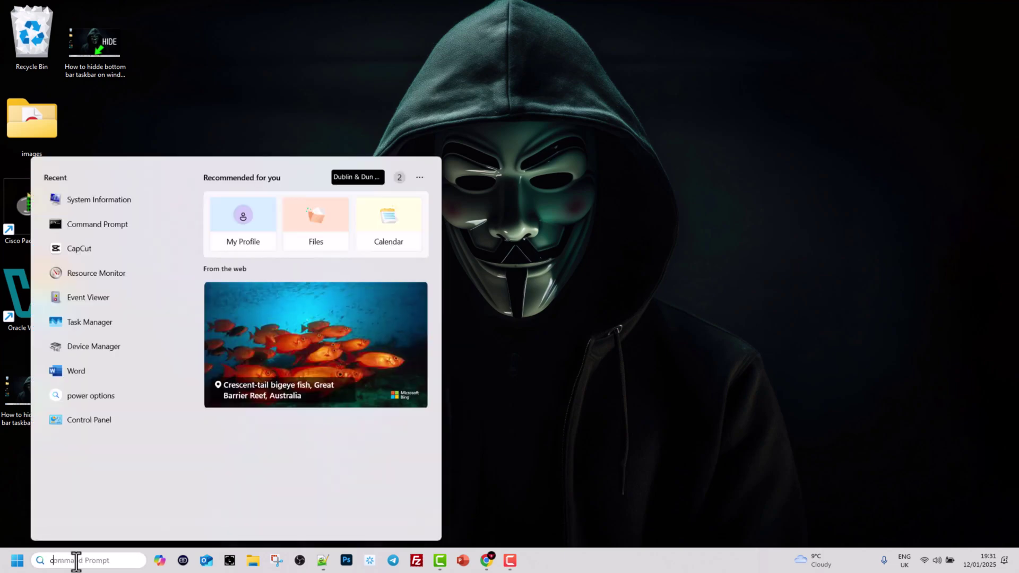
key(ctrl+shift+Return)
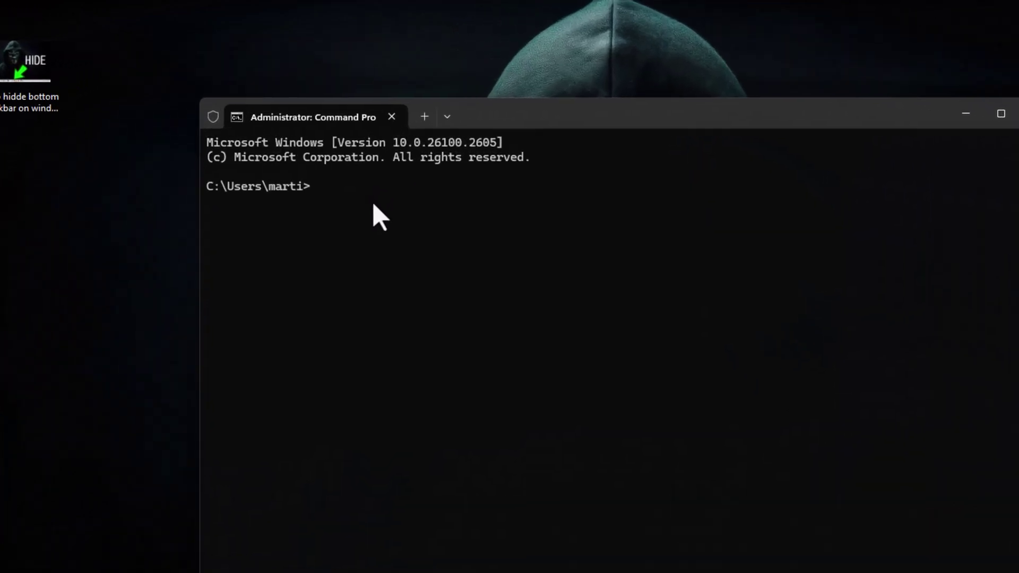
text(winver)
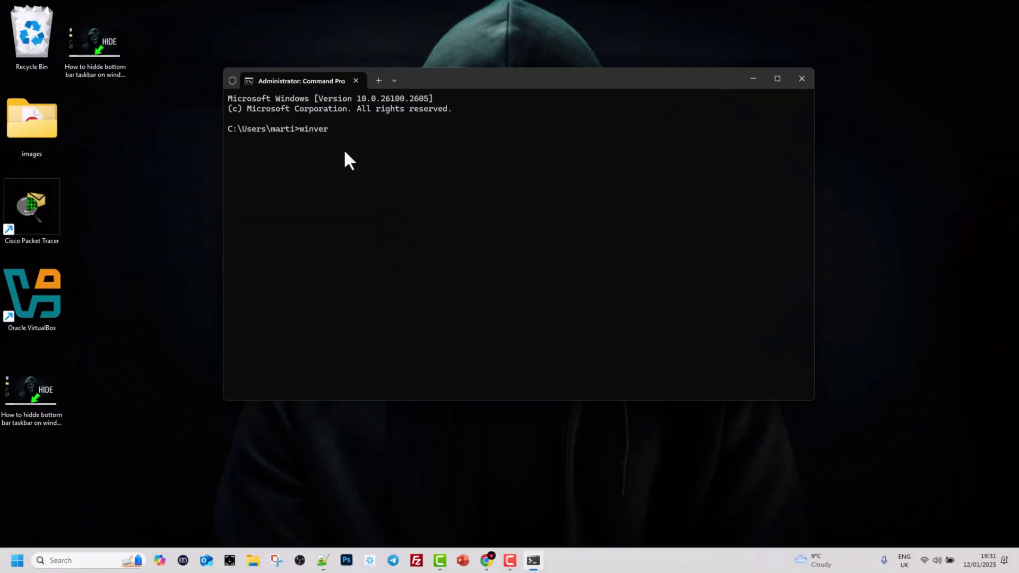
key(Return)
- Move the About Windows (version 24H2) dialog slightly left over Command Prompt
drag(340, 71, 332, 88)
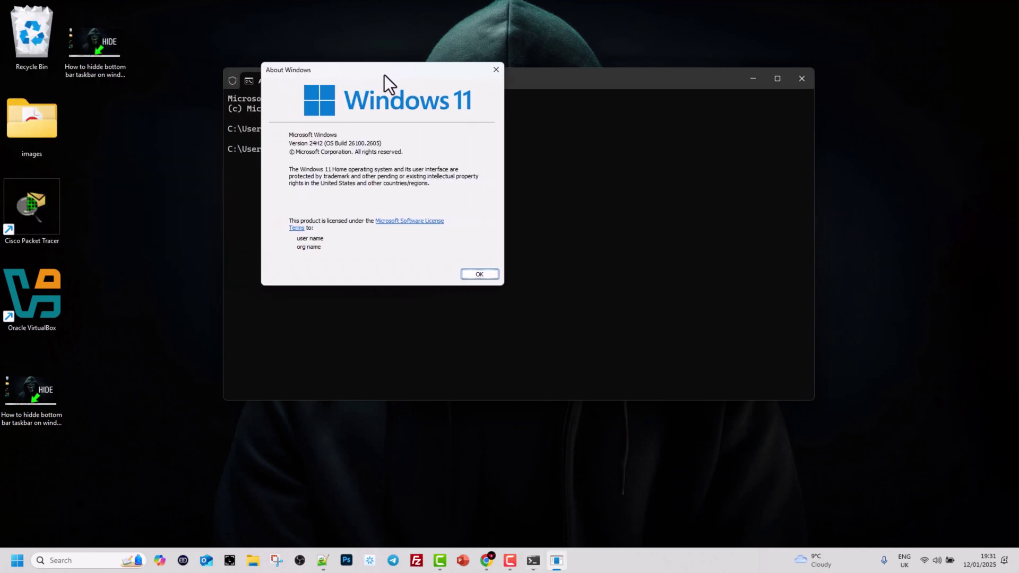